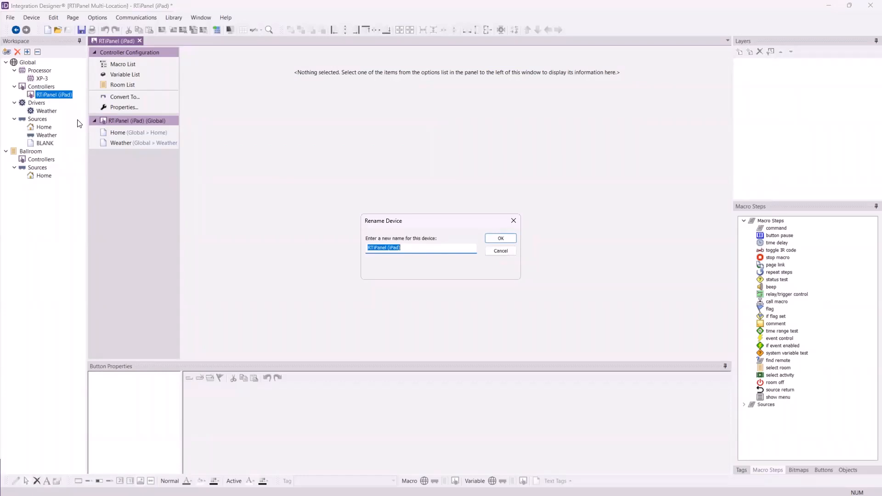
Rename the RTiPanel controller as Larson Beach House iPad, and open its global Home page in an enlarged editing area.
{"action": "type", "text": "Larson Beach House iPad"}
{"action": "left_click", "coordinate": [492, 238]}
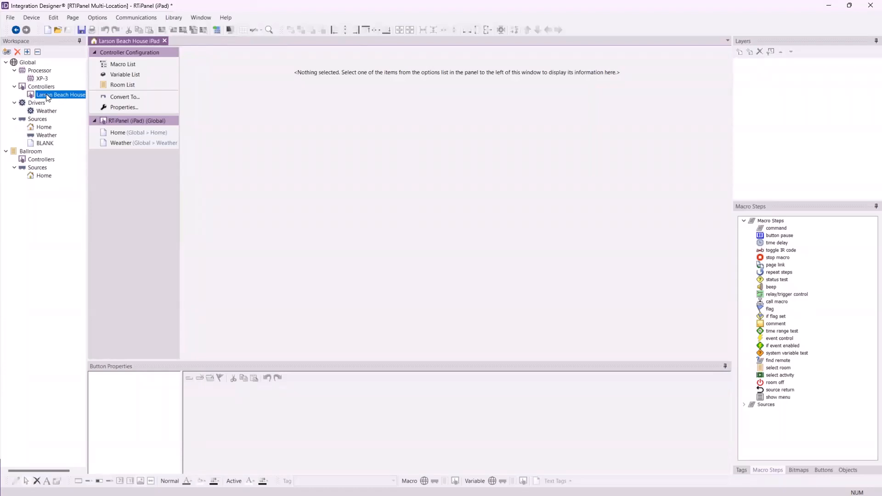
{"action": "double_click", "coordinate": [138, 133]}
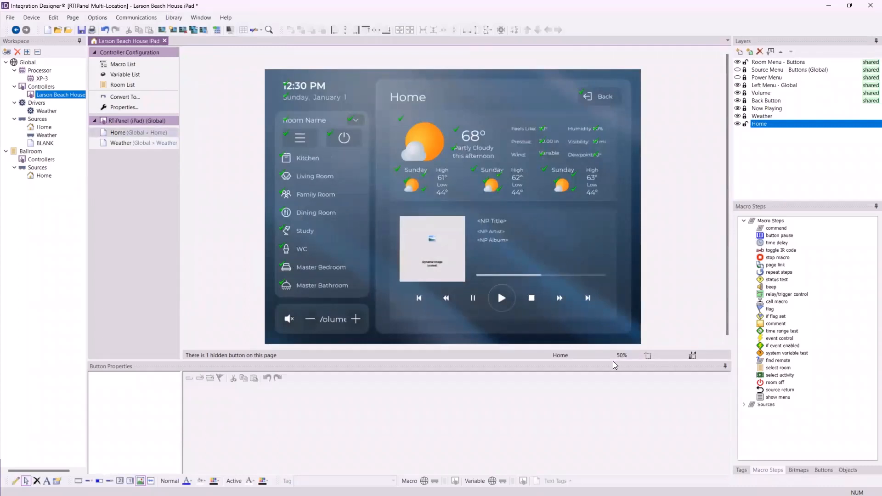
{"action": "left_click_drag", "start_coordinate": [611, 361], "coordinate": [610, 388]}
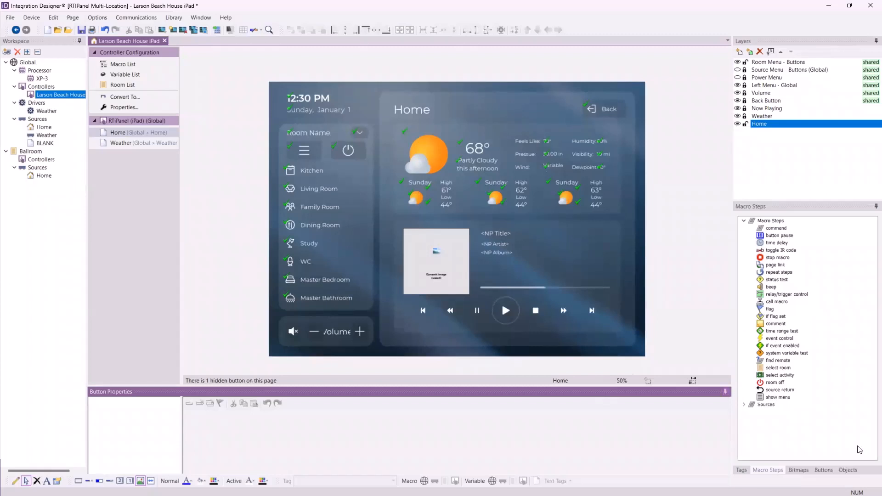
Assign the Switch System command from the RTiPanel Commands to the Master Bedroom button on the Home page.
{"action": "left_click", "coordinate": [847, 472]}
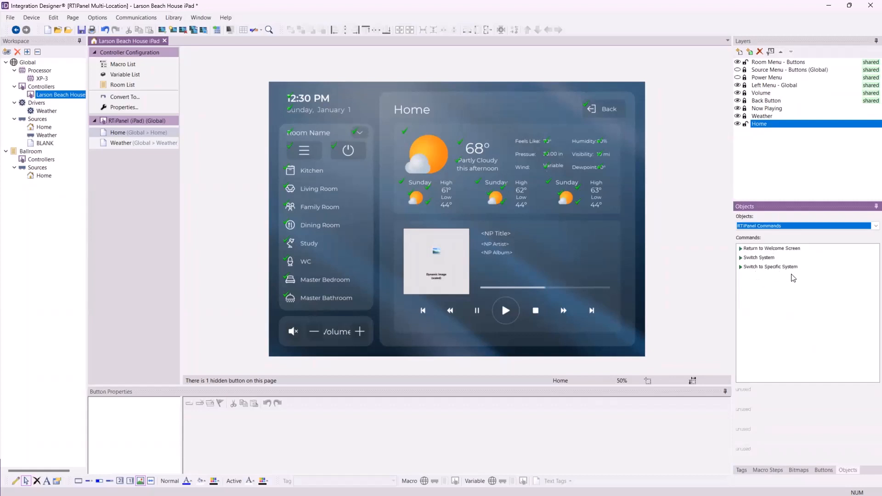
{"action": "left_click", "coordinate": [783, 252]}
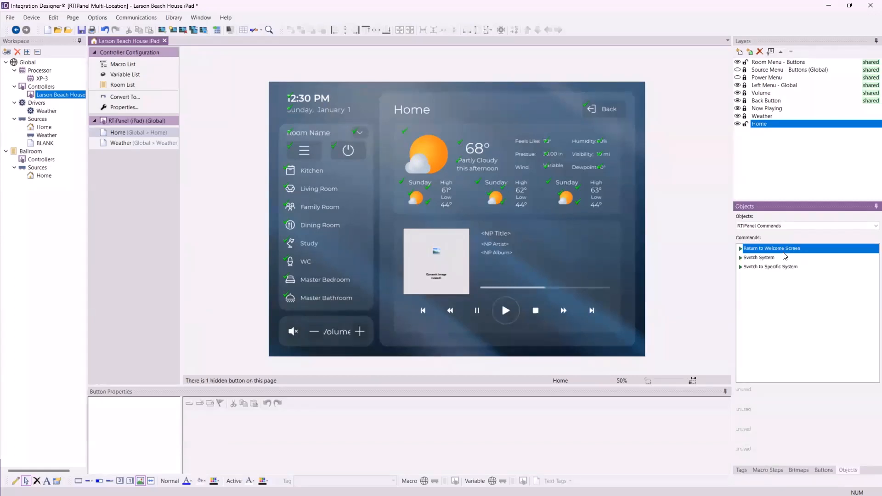
{"action": "left_click", "coordinate": [772, 259]}
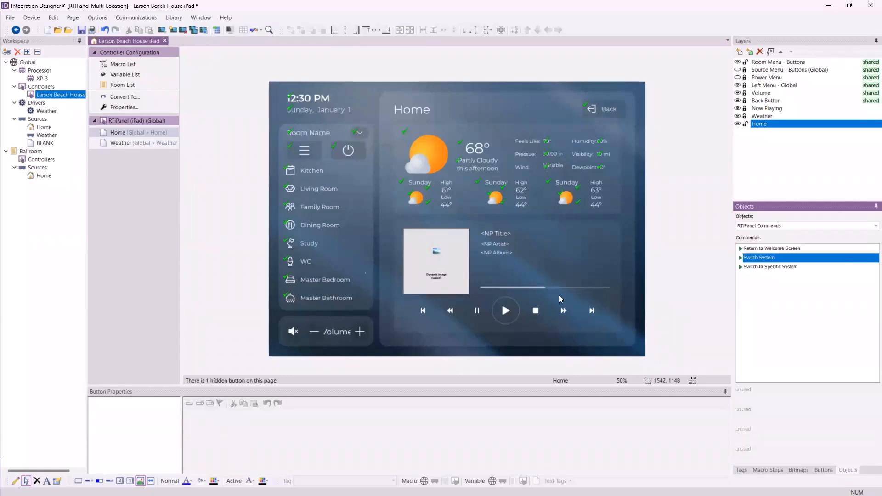
{"action": "left_click", "coordinate": [358, 310]}
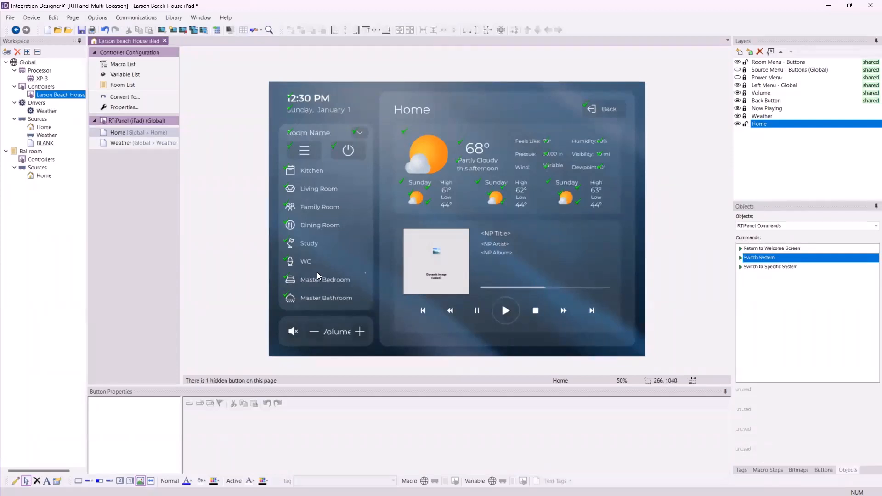
{"action": "scroll", "coordinate": [317, 272], "scroll_direction": "up", "scroll_amount": 2}
{"action": "scroll", "coordinate": [422, 272], "scroll_direction": "down", "scroll_amount": 2}
{"action": "scroll", "coordinate": [392, 293], "scroll_direction": "down", "scroll_amount": 2}
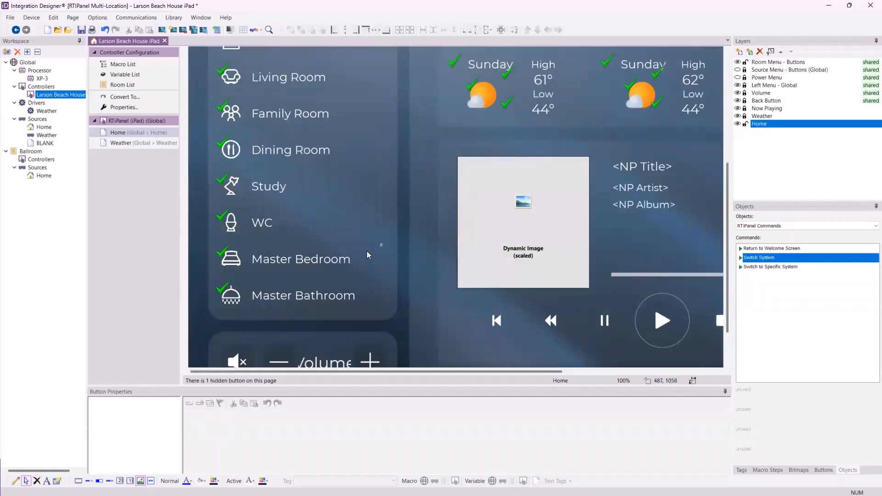
{"action": "left_click", "coordinate": [375, 250]}
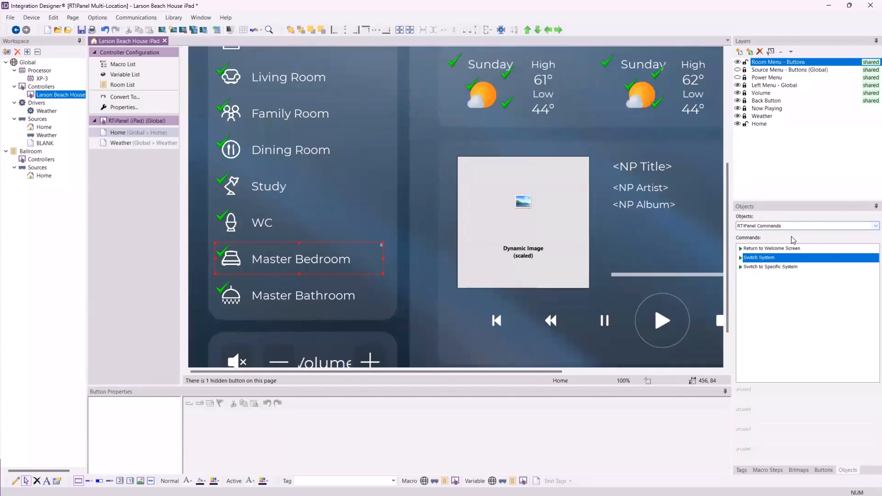
Replace the Master Bathroom button's text with "Switch to Beach House" and widen the button to about 488.
{"action": "left_click", "coordinate": [771, 268]}
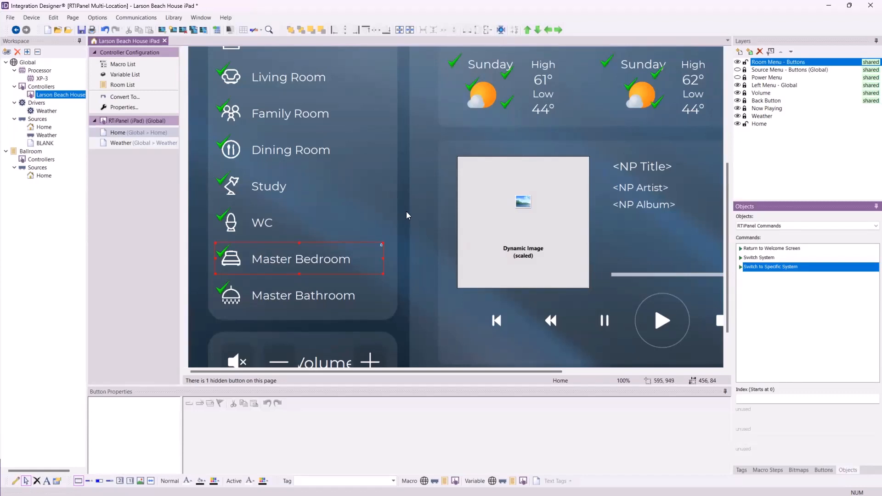
{"action": "left_click", "coordinate": [341, 291]}
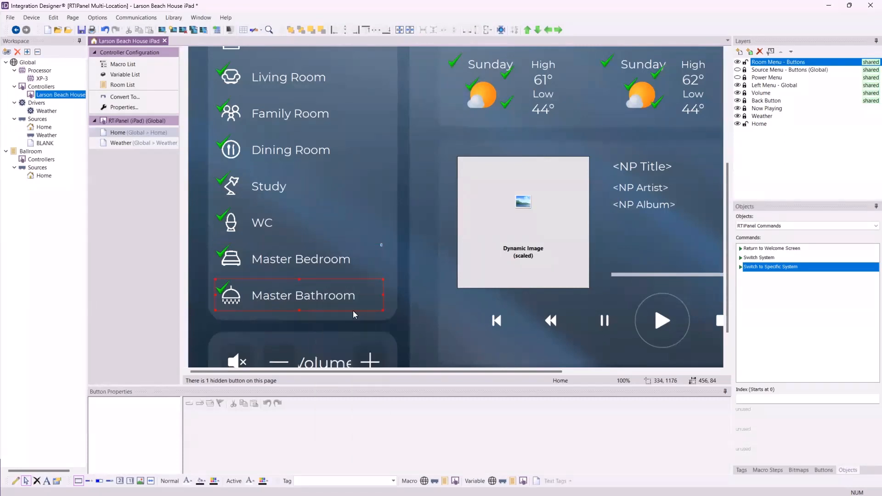
{"action": "key", "text": "Return"}
{"action": "key", "text": "BackSpace"}
{"action": "key", "text": "BackSpace"}
{"action": "key", "text": "BackSpace"}
{"action": "key", "text": "BackSpace"}
{"action": "key", "text": "BackSpace"}
{"action": "key", "text": "BackSpace"}
{"action": "key", "text": "BackSpace"}
{"action": "key", "text": "BackSpace"}
{"action": "key", "text": "BackSpace"}
{"action": "key", "text": "BackSpace"}
{"action": "key", "text": "BackSpace"}
{"action": "key", "text": "BackSpace"}
{"action": "key", "text": "BackSpace"}
{"action": "key", "text": "BackSpace"}
{"action": "key", "text": "BackSpace"}
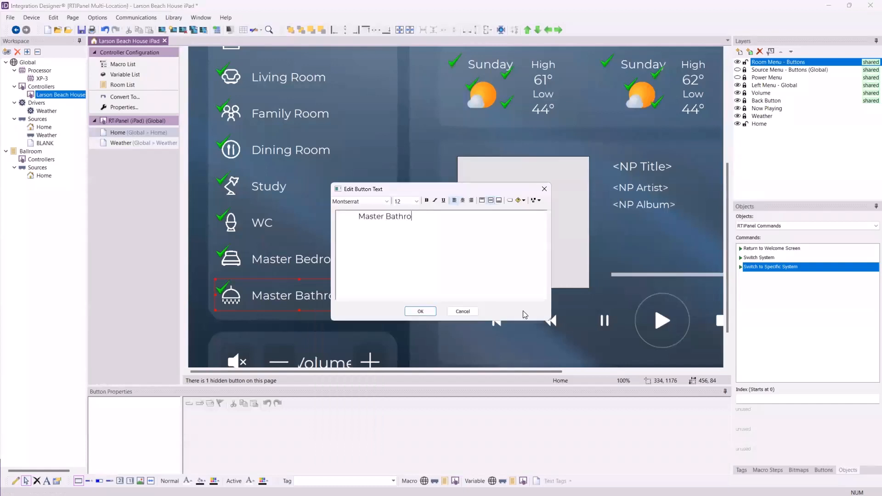
{"action": "type", "text": "Switch to Beach House"}
{"action": "left_click", "coordinate": [419, 311]}
{"action": "left_click_drag", "start_coordinate": [411, 297], "coordinate": [395, 295]}
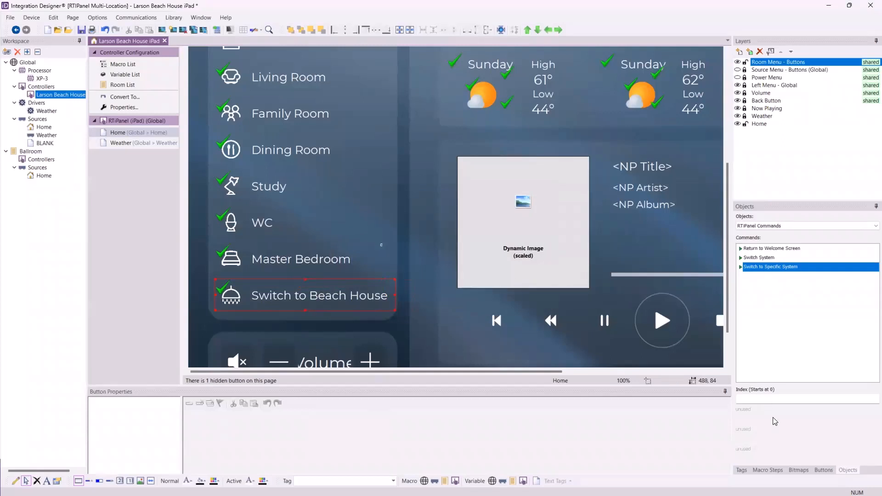
Assign the Switch to Specific System command with index 1 to the Switch to Beach House button.
{"action": "left_click", "coordinate": [777, 398]}
{"action": "type", "text": "1"}
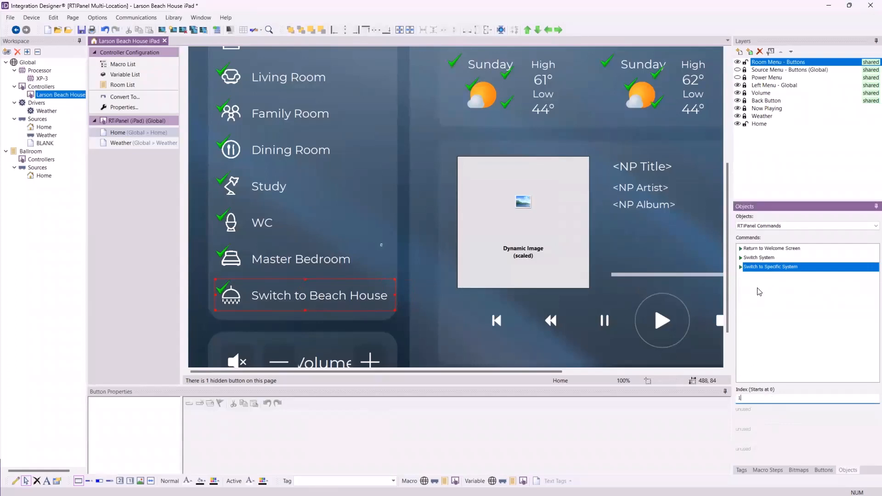
{"action": "left_click_drag", "start_coordinate": [769, 270], "coordinate": [307, 295]}
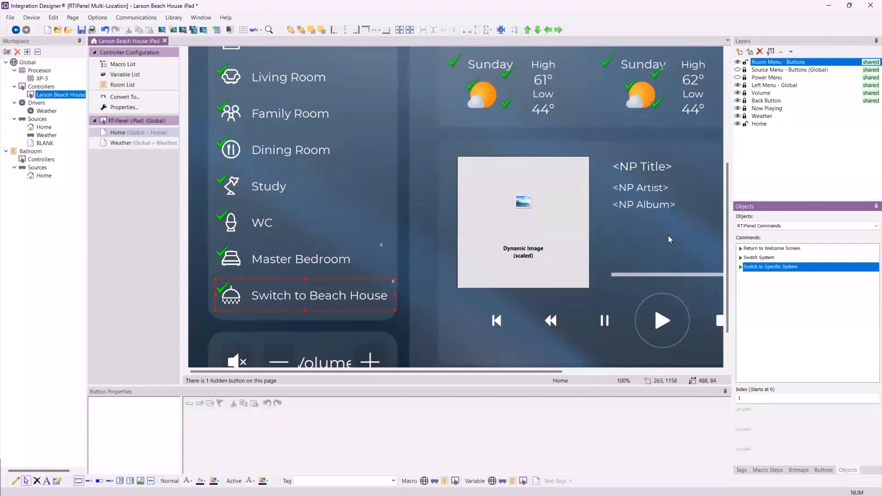
Compare the Return to Welcome Screen, Switch System and Switch to Specific System commands and their parameters.
{"action": "left_click", "coordinate": [754, 259]}
{"action": "left_click", "coordinate": [754, 266]}
{"action": "left_click", "coordinate": [756, 259]}
{"action": "left_click", "coordinate": [756, 266]}
{"action": "left_click", "coordinate": [756, 258]}
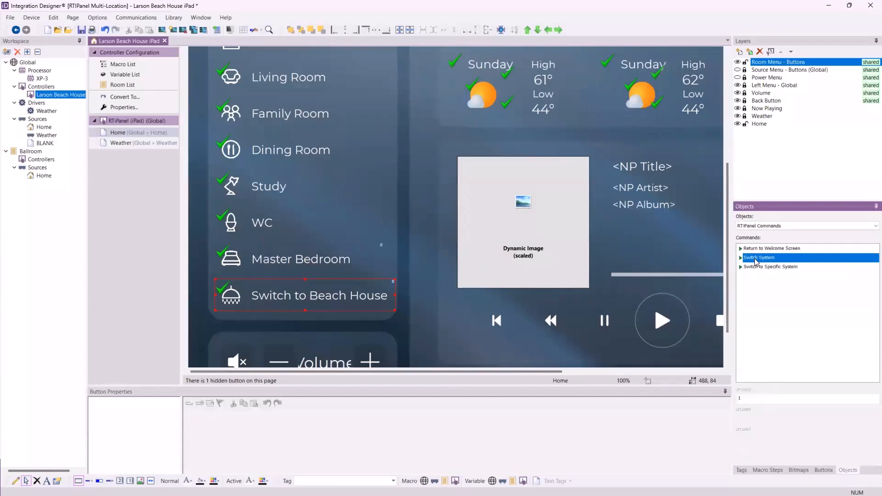
{"action": "left_click", "coordinate": [755, 249]}
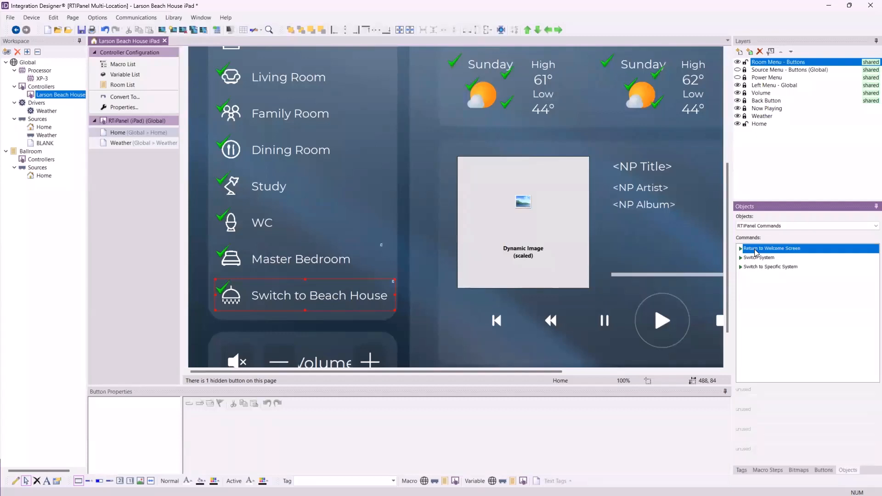
{"action": "left_click", "coordinate": [276, 261]}
{"action": "left_click", "coordinate": [780, 258]}
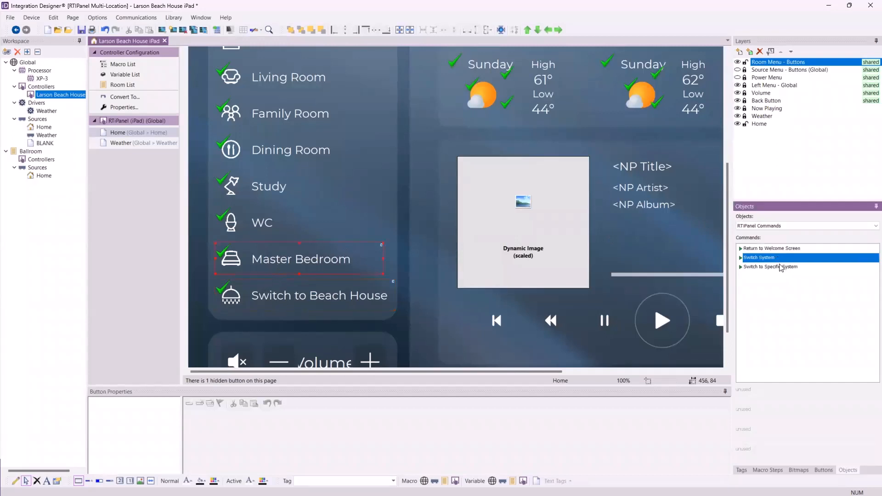
{"action": "left_click", "coordinate": [779, 267]}
{"action": "left_click", "coordinate": [772, 251]}
{"action": "left_click", "coordinate": [773, 259]}
{"action": "left_click", "coordinate": [777, 268]}
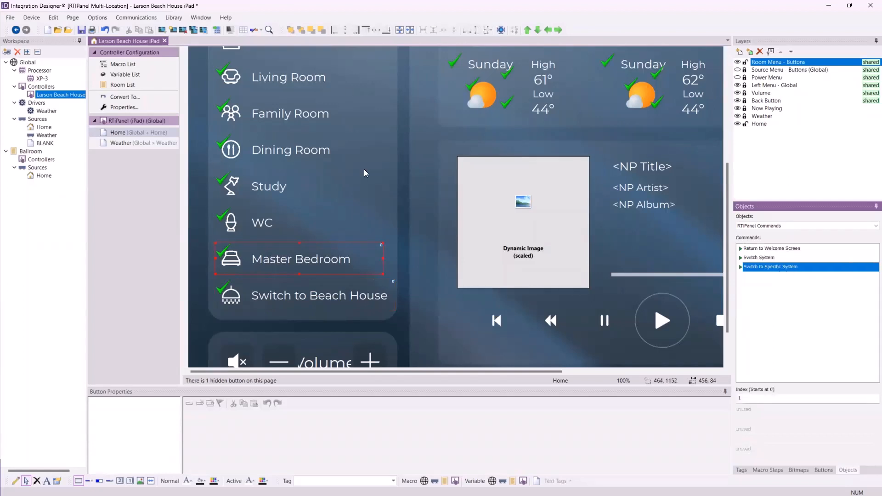
From the Coral - Icons switch bitmaps, apply Switch Location to the Switch to Beach House button and the arrows-around-a-bar icon to Master Bedroom.
{"action": "left_click", "coordinate": [799, 470]}
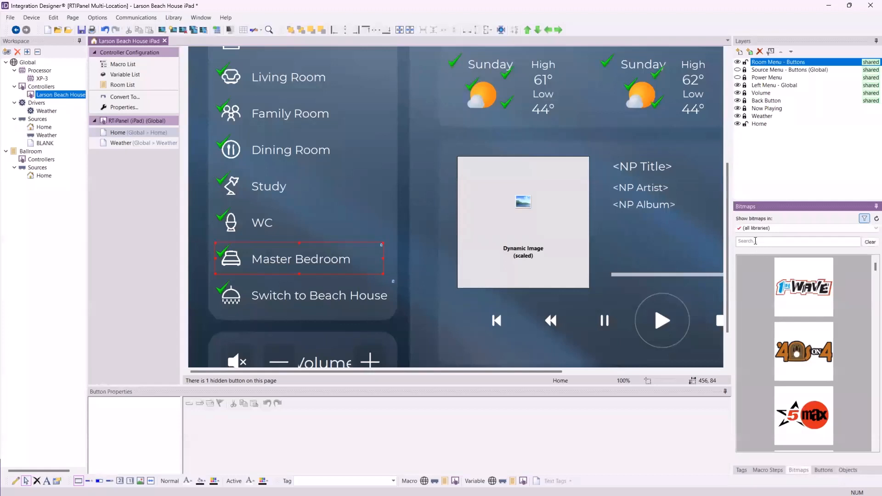
{"action": "left_click", "coordinate": [760, 228]}
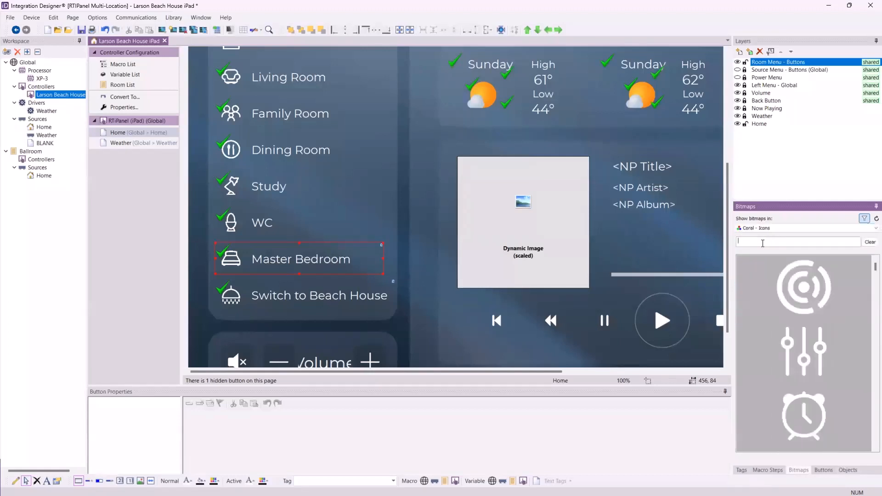
{"action": "type", "text": "Switch"}
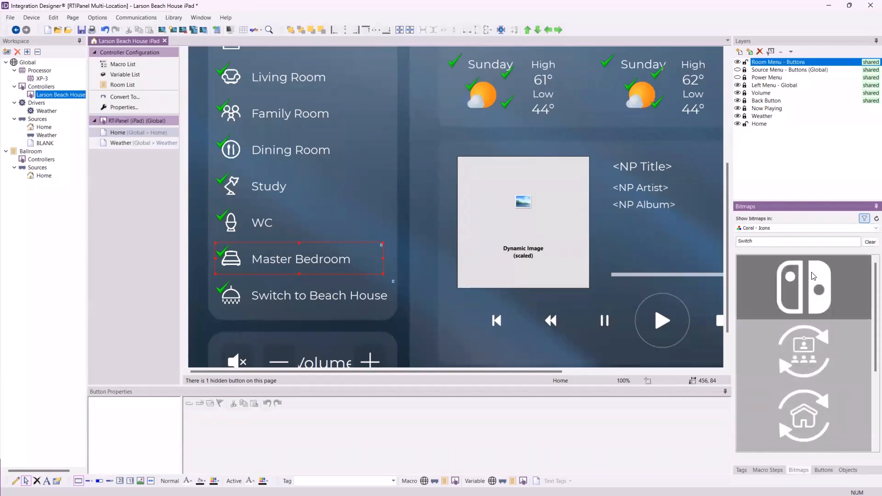
{"action": "scroll", "coordinate": [812, 294], "scroll_direction": "down", "scroll_amount": 2}
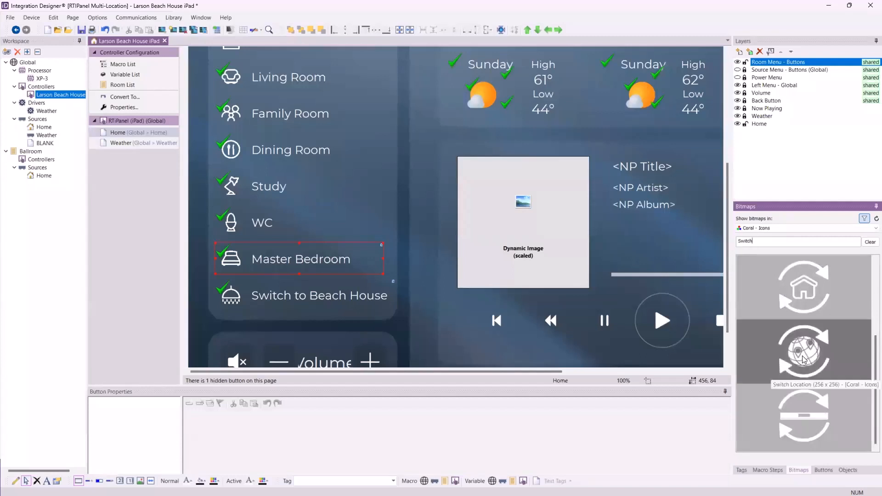
{"action": "left_click_drag", "start_coordinate": [804, 359], "coordinate": [234, 304]}
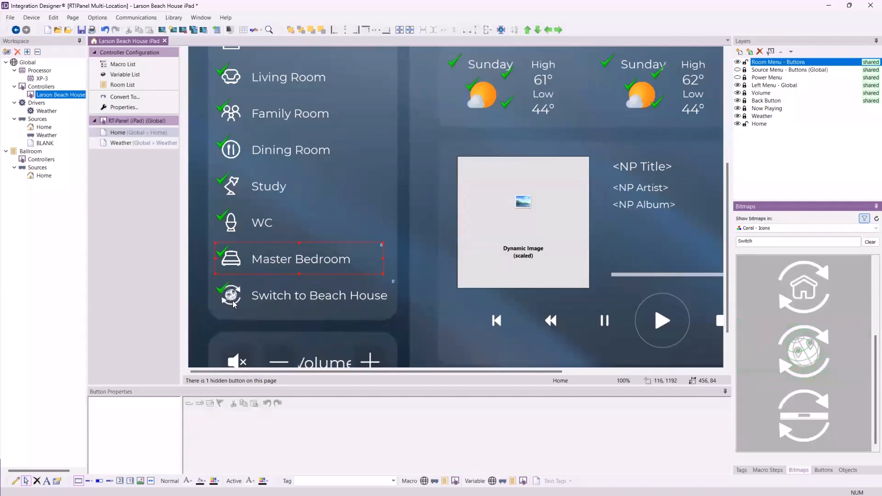
{"action": "left_click_drag", "start_coordinate": [806, 428], "coordinate": [232, 261]}
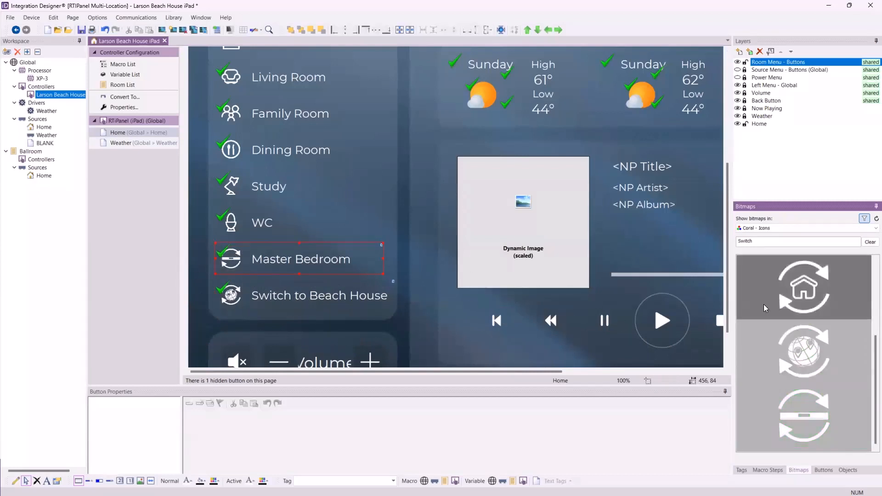
Search the Coral - Icons bitmaps for "pool" and apply the house-with-pool icon to the Switch to Beach House button.
{"action": "double_click", "coordinate": [756, 243]}
{"action": "type", "text": "pool"}
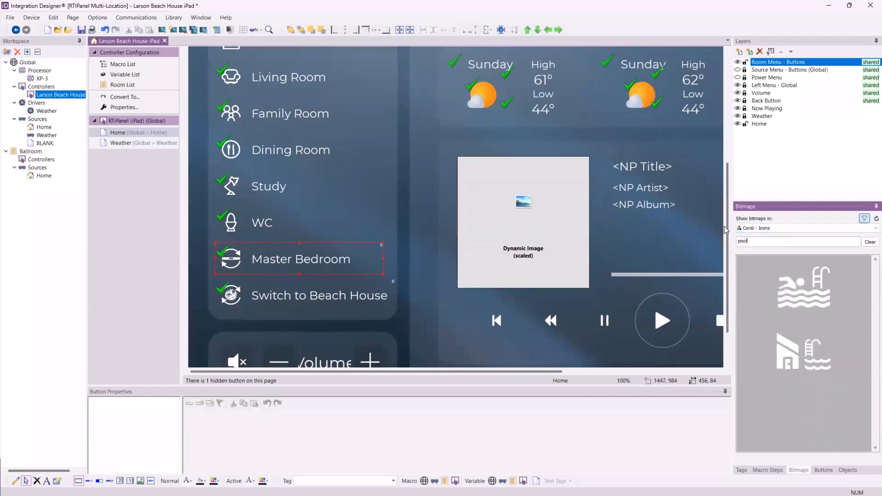
{"action": "left_click_drag", "start_coordinate": [804, 363], "coordinate": [273, 322]}
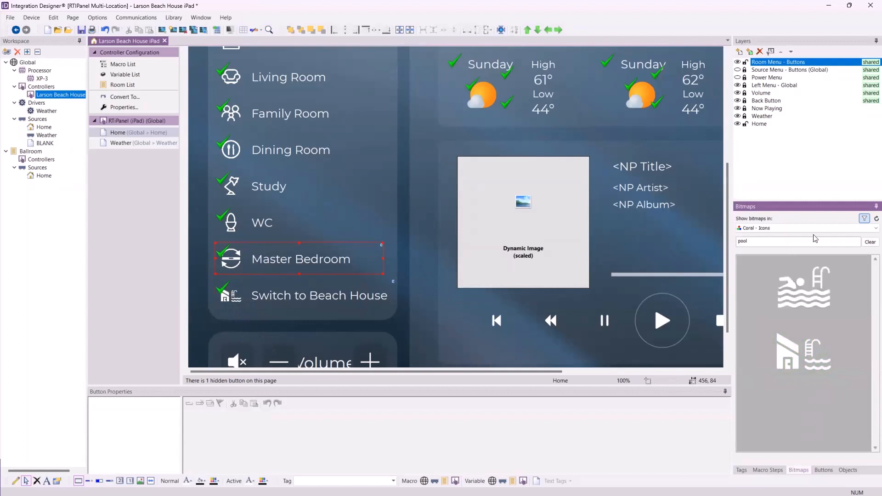
Search the Coral - Icons bitmaps for "switch" and look through the matching icons.
{"action": "left_click_drag", "start_coordinate": [820, 243], "coordinate": [710, 248]}
{"action": "type", "text": "switch"}
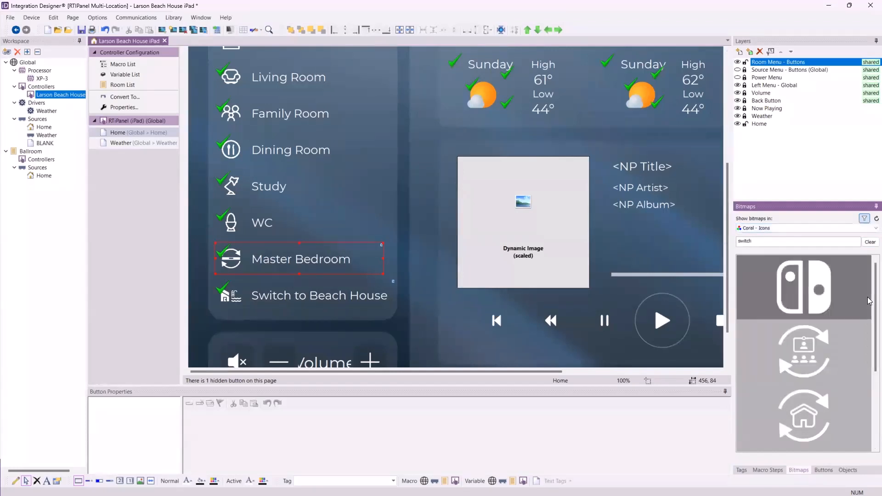
{"action": "scroll", "coordinate": [869, 338], "scroll_direction": "down", "scroll_amount": 1}
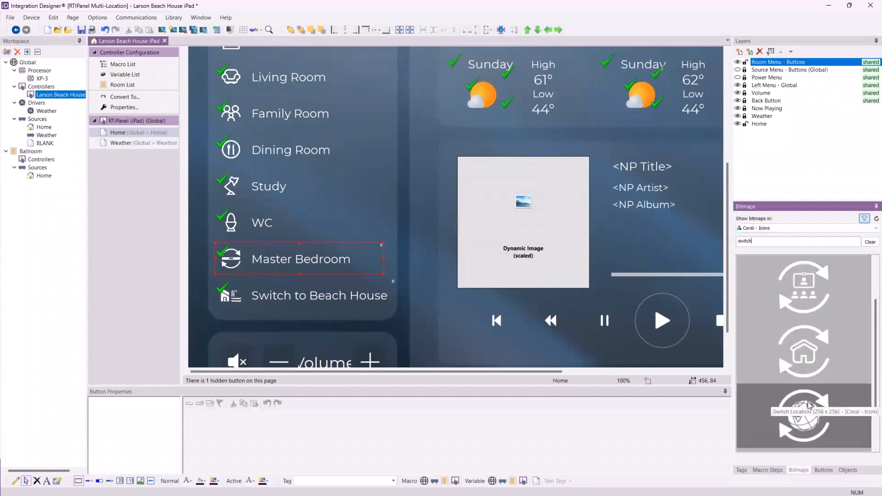
{"action": "scroll", "coordinate": [810, 404], "scroll_direction": "down", "scroll_amount": 1}
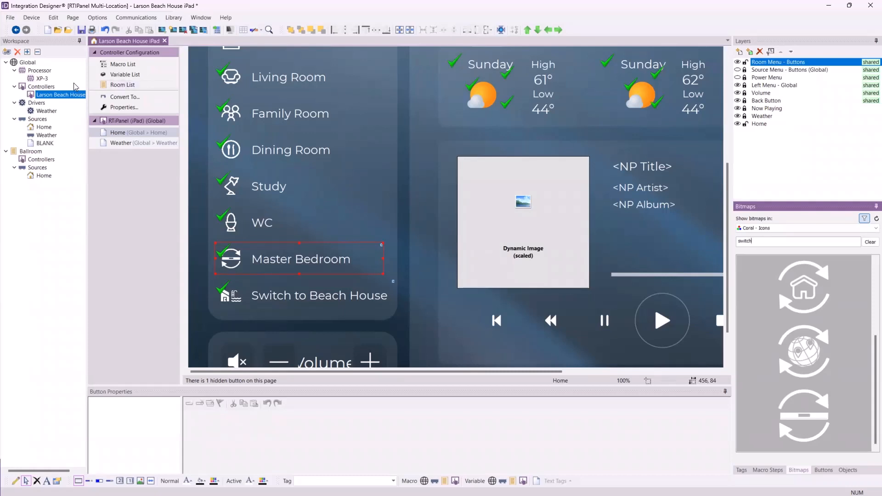
Open the XP-3 processor and check the RTiPanel / Virtual Panel remote access fields in the system properties.
{"action": "left_click", "coordinate": [44, 79]}
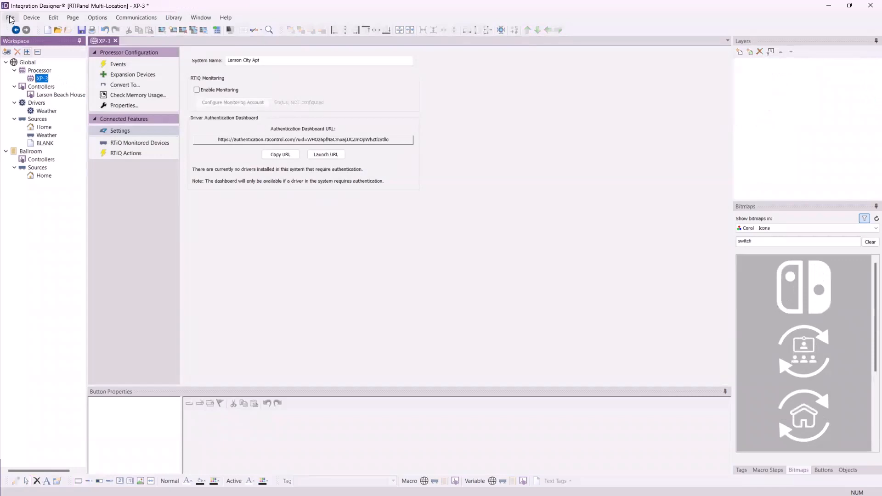
{"action": "left_click", "coordinate": [10, 17]}
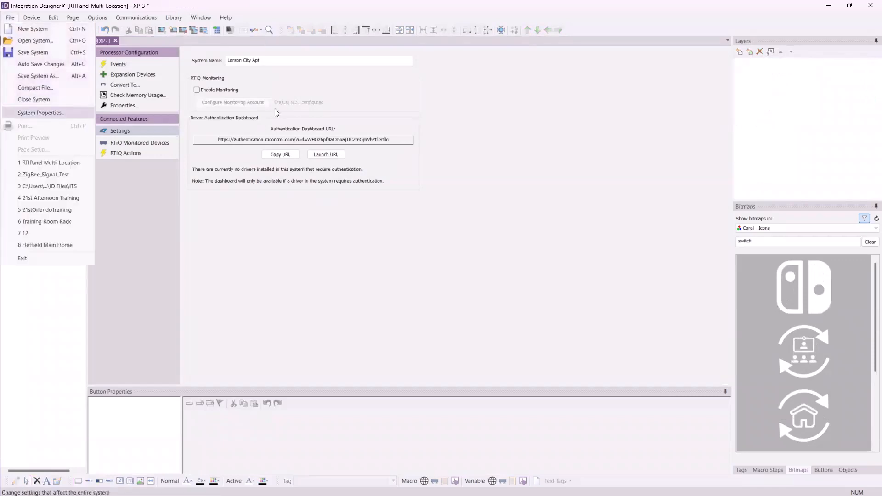
{"action": "key", "text": "Return"}
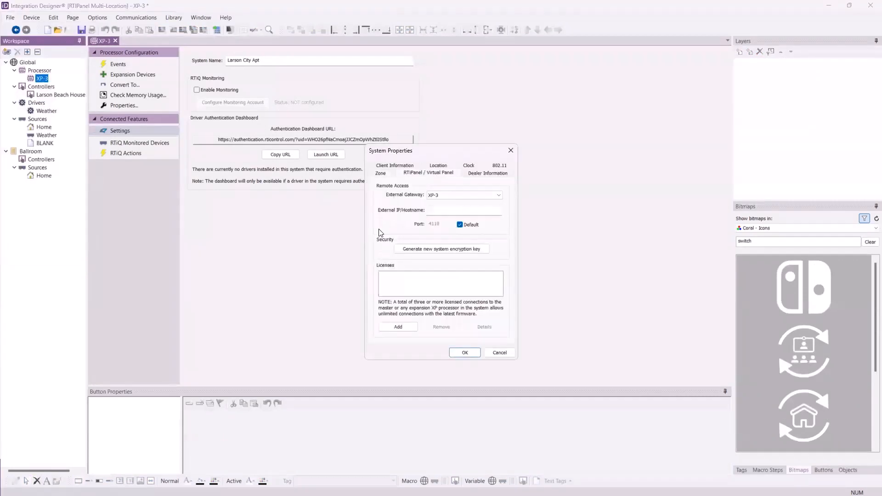
{"action": "left_click", "coordinate": [474, 209]}
{"action": "left_click", "coordinate": [469, 351]}
Switch to YouTube in the browser and watch the RTIPanel Multi-Location Programming Feature video in full screen.
{"action": "key", "text": "Return"}
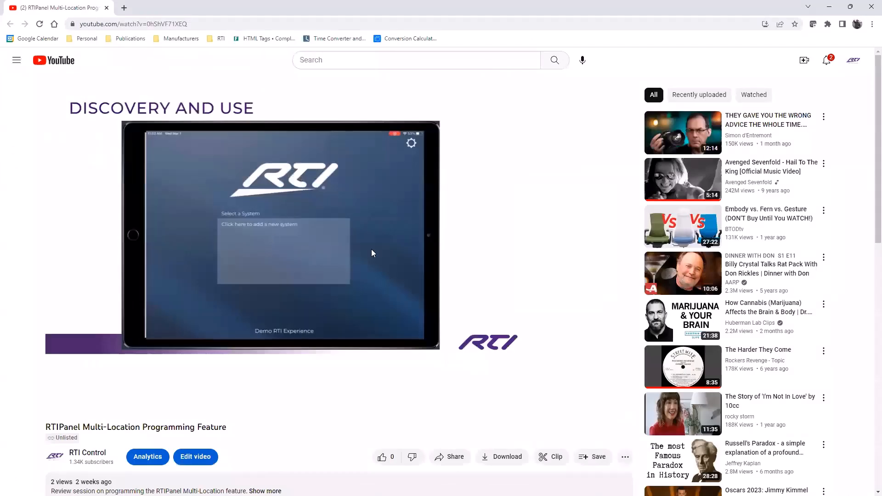
{"action": "double_click", "coordinate": [373, 253]}
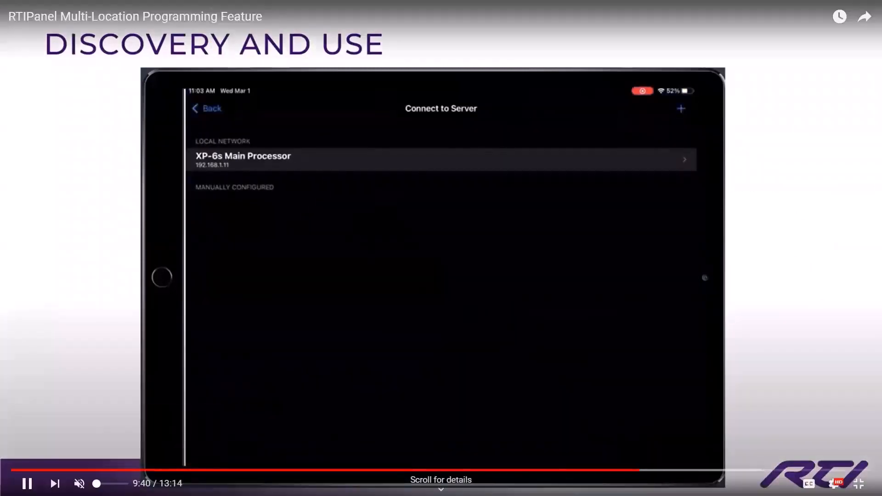
Watch the Discovery and Use section of the video and rewind from 10:05 to replay the Connect to Server part.
{"action": "scroll", "coordinate": [56, 304], "scroll_direction": "down", "scroll_amount": 1}
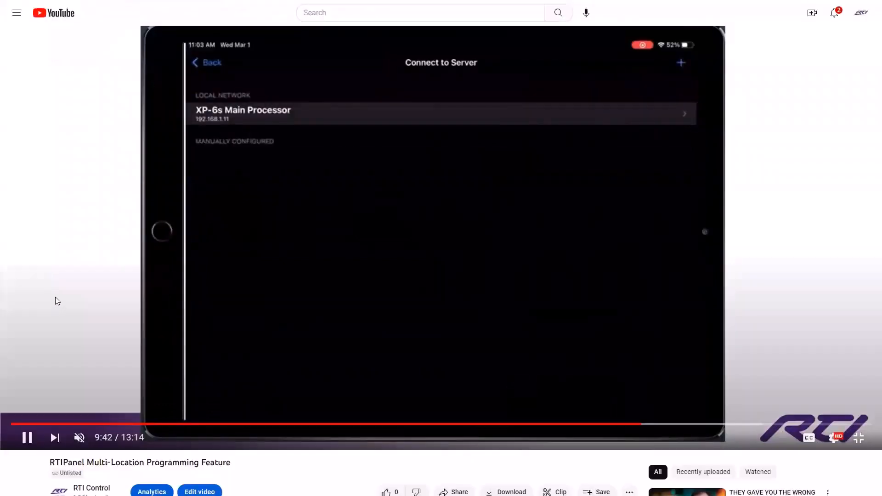
{"action": "scroll", "coordinate": [279, 334], "scroll_direction": "up", "scroll_amount": 1}
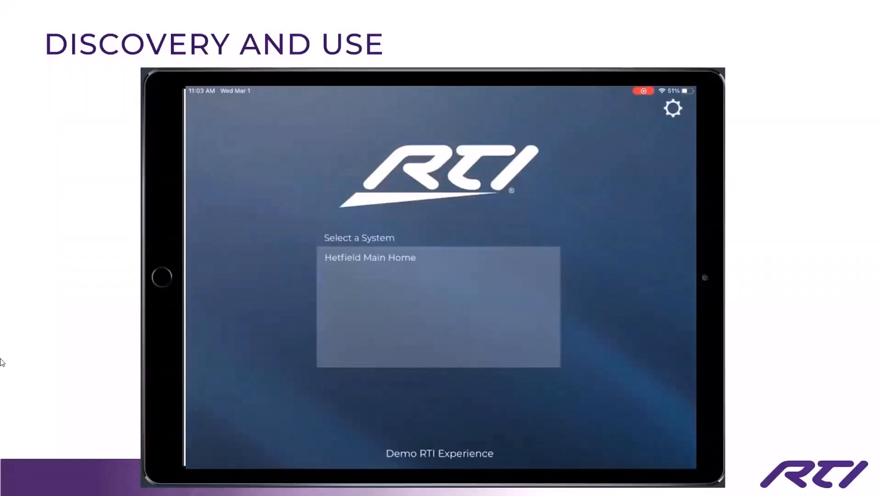
{"action": "mouse_move", "coordinate": [94, 307]}
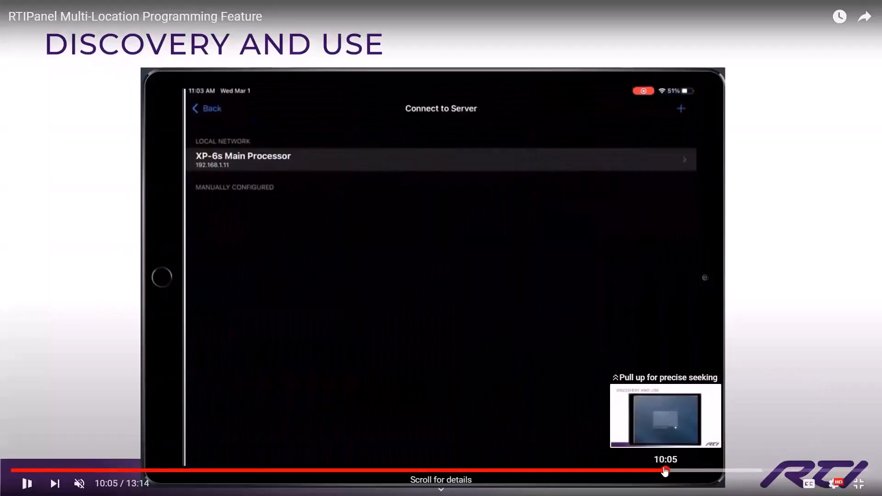
{"action": "left_click_drag", "start_coordinate": [665, 472], "coordinate": [648, 473]}
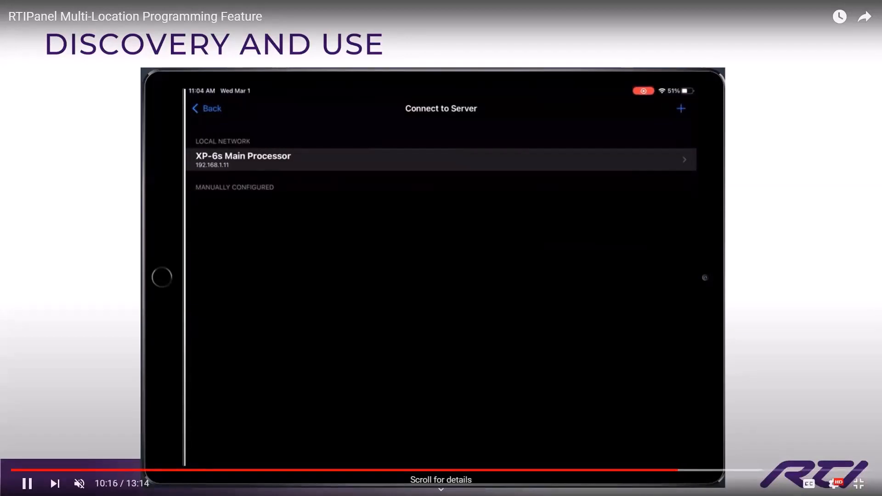
Skip the video ahead to the part on switching between Main Home and Beach House and pause it at 11:24.
{"action": "left_click", "coordinate": [692, 473]}
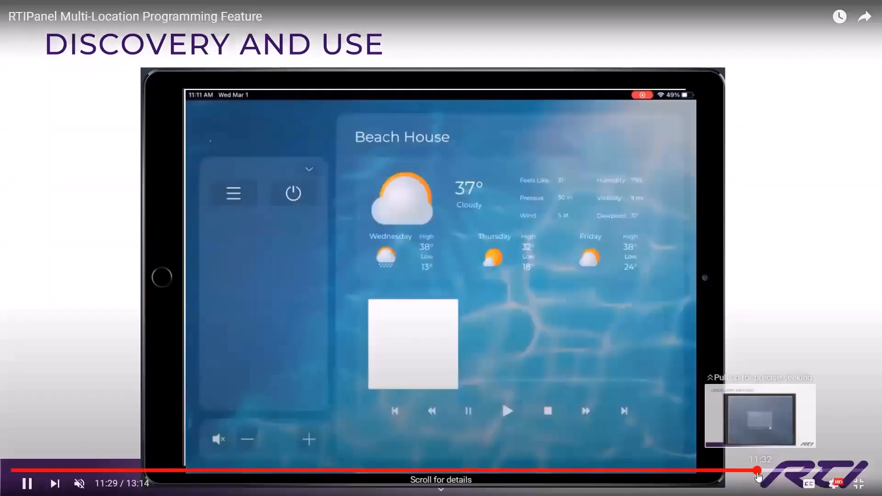
{"action": "left_click_drag", "start_coordinate": [757, 478], "coordinate": [750, 475]}
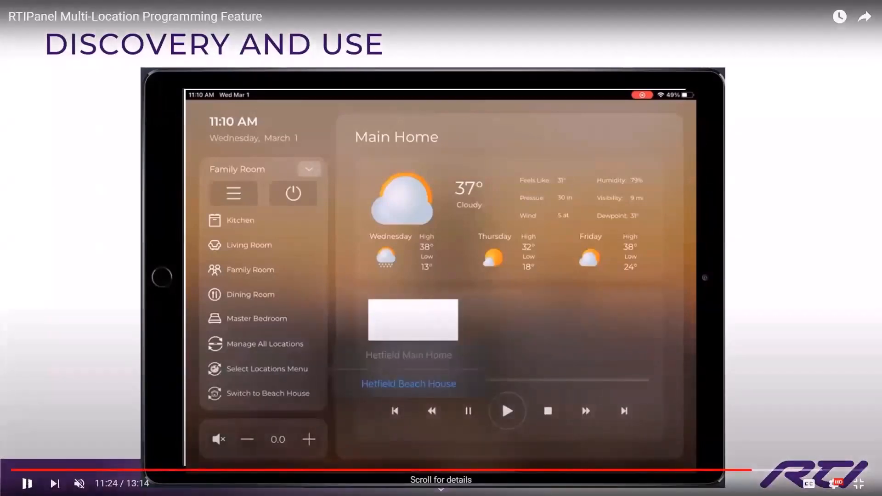
{"action": "left_click", "coordinate": [302, 362]}
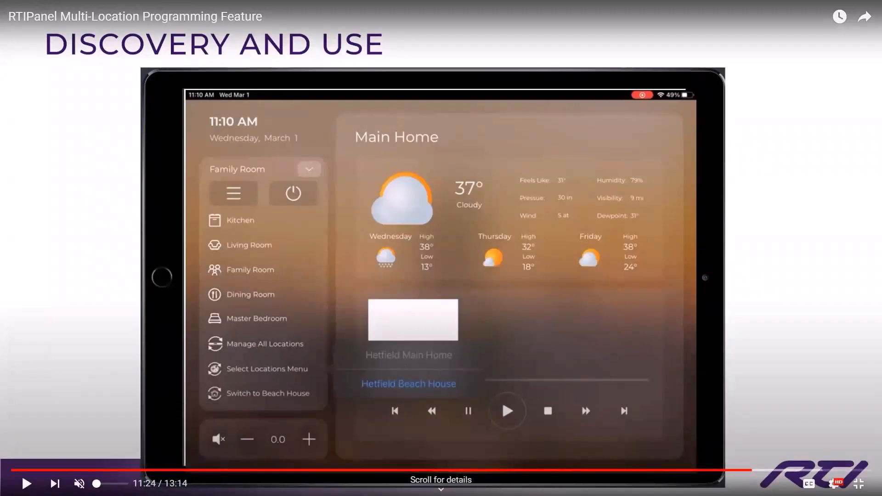
Play the video through the system list part, pausing on Auto Select Last System at 12:05 and on Select a System at 12:15.
{"action": "left_click", "coordinate": [27, 484]}
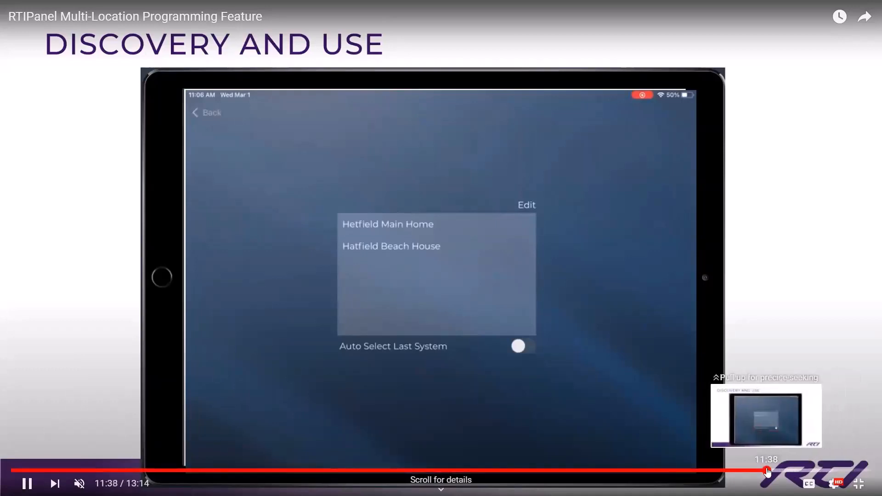
{"action": "left_click_drag", "start_coordinate": [767, 470], "coordinate": [776, 471]}
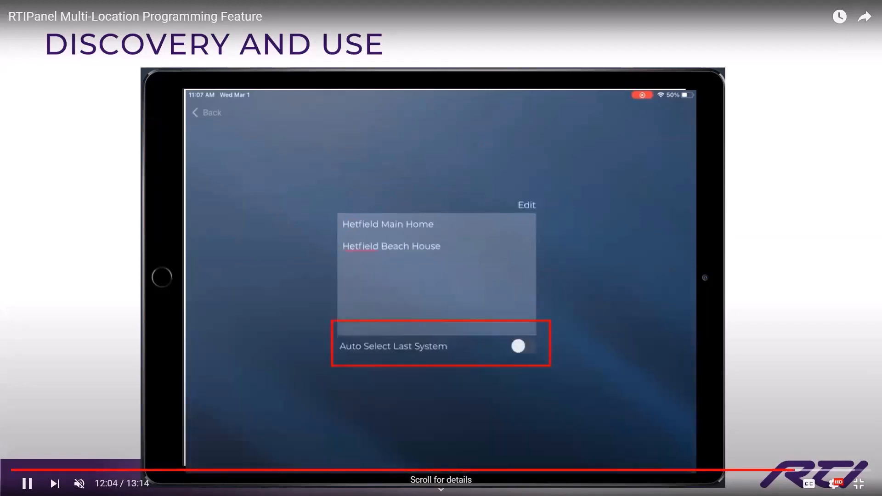
{"action": "key", "text": "space"}
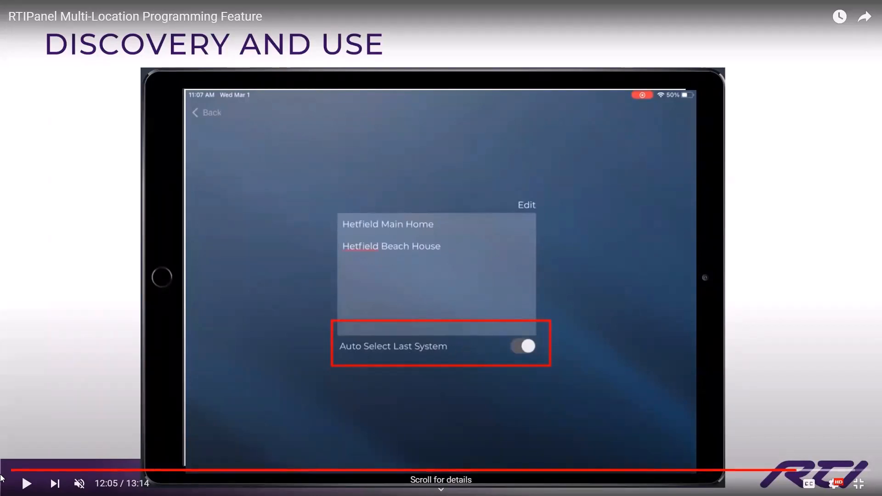
{"action": "left_click", "coordinate": [27, 484]}
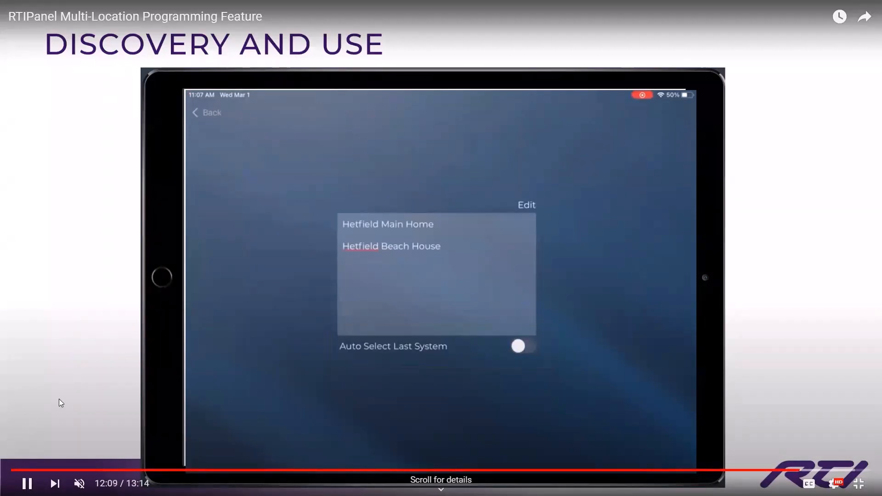
{"action": "left_click", "coordinate": [805, 470]}
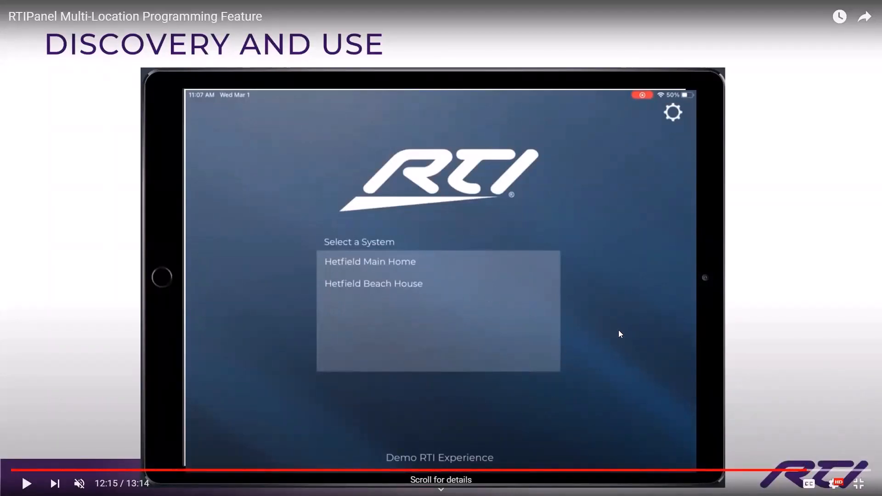
Rewind the video to the system list at 10:01 and pause it on the list's edit mode at 10:03.
{"action": "left_click", "coordinate": [806, 471]}
{"action": "left_click_drag", "start_coordinate": [806, 471], "coordinate": [662, 470]}
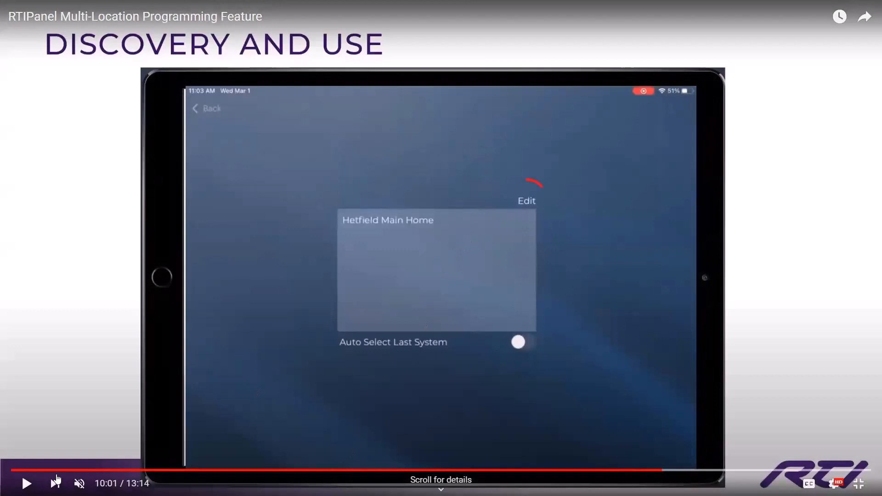
{"action": "left_click", "coordinate": [27, 484]}
{"action": "key", "text": "space"}
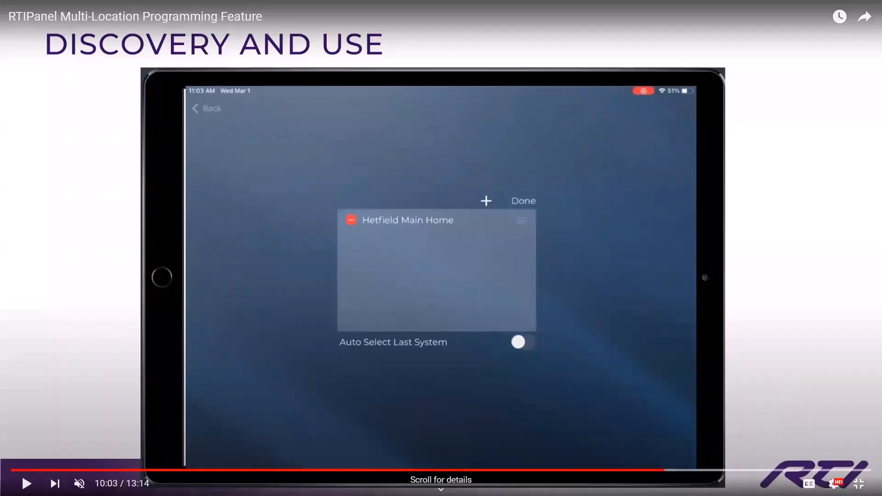
Move the video forward to the Main Home to Beach House switch, replay it, and pause on the location menu at 11:23.
{"action": "left_click", "coordinate": [729, 471]}
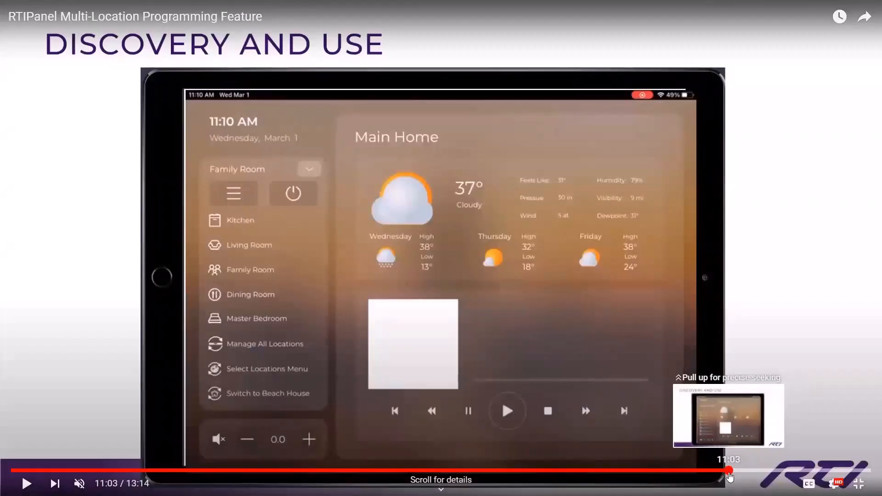
{"action": "left_click_drag", "start_coordinate": [730, 477], "coordinate": [756, 471]}
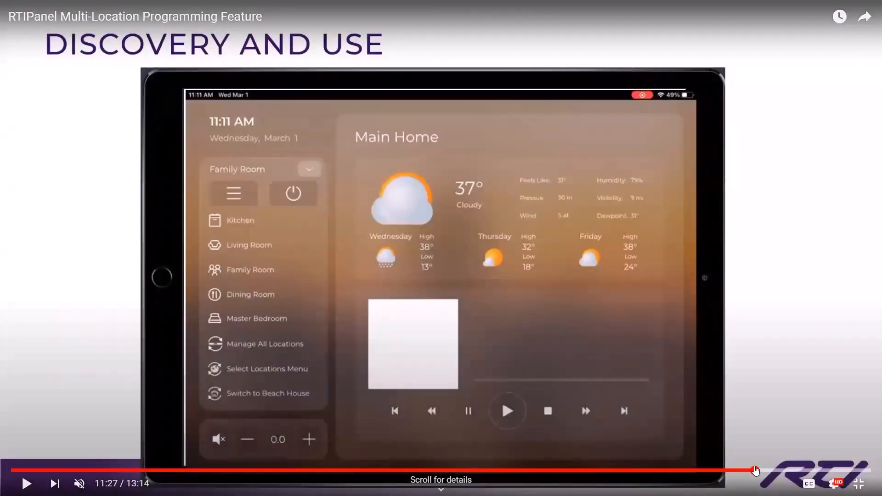
{"action": "left_click", "coordinate": [27, 484]}
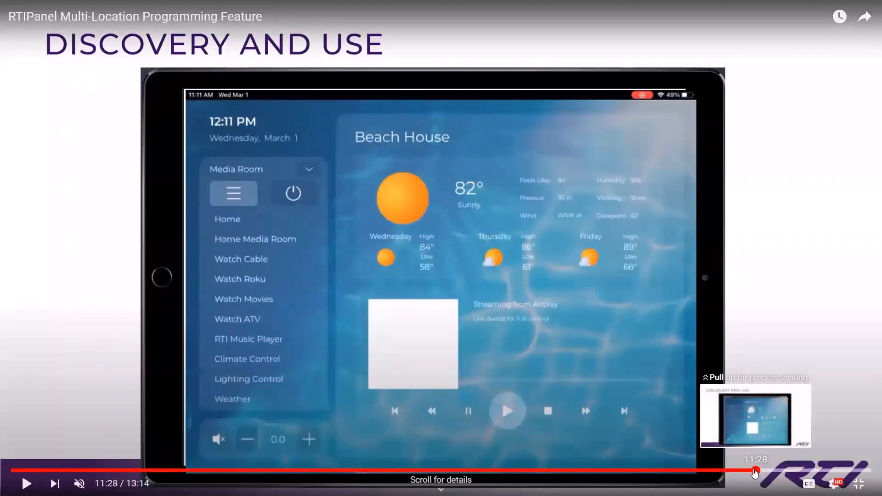
{"action": "left_click_drag", "start_coordinate": [755, 471], "coordinate": [737, 472]}
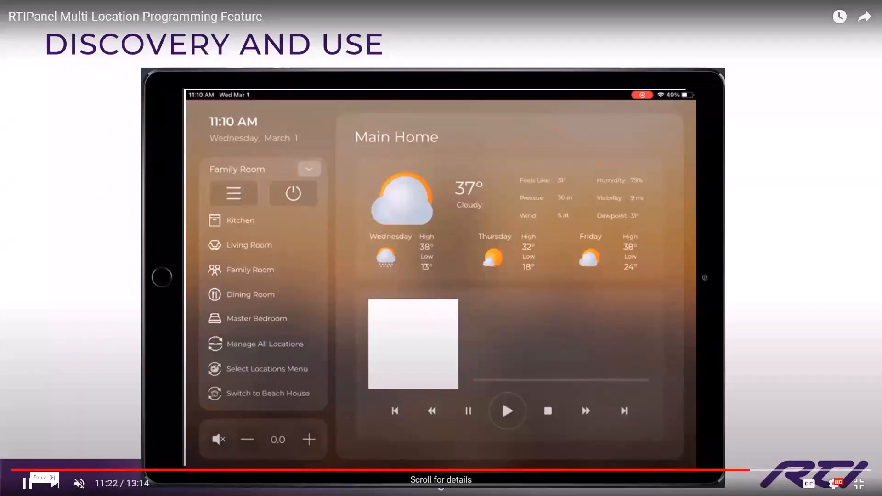
{"action": "left_click", "coordinate": [27, 483]}
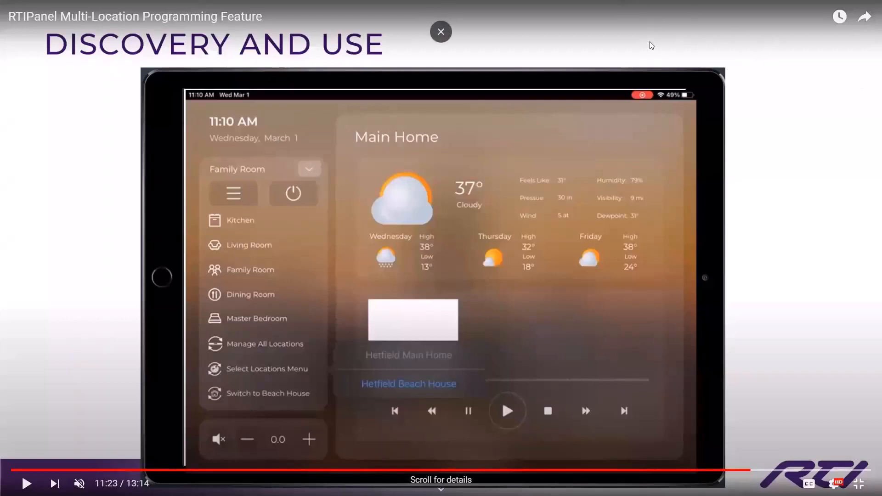
Exit the full-screen video, switch to Integration Designer, and open the Beach House iPad controller.
{"action": "left_click", "coordinate": [441, 31]}
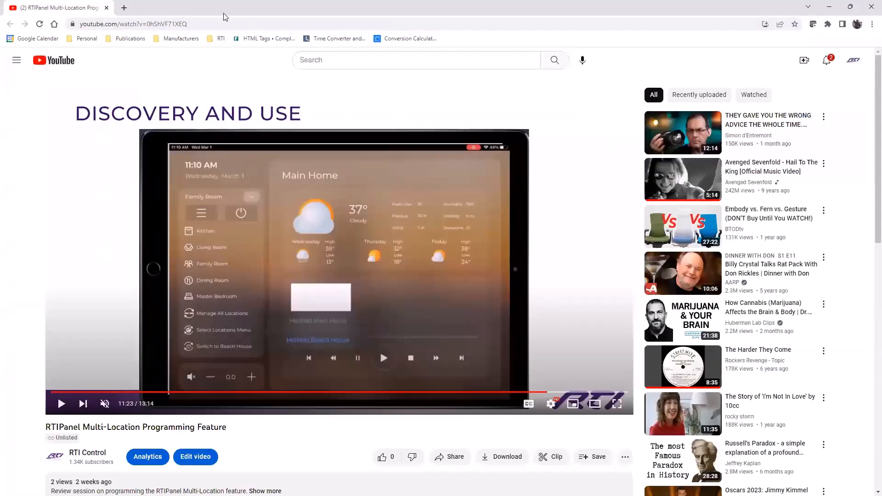
{"action": "left_click", "coordinate": [825, 8]}
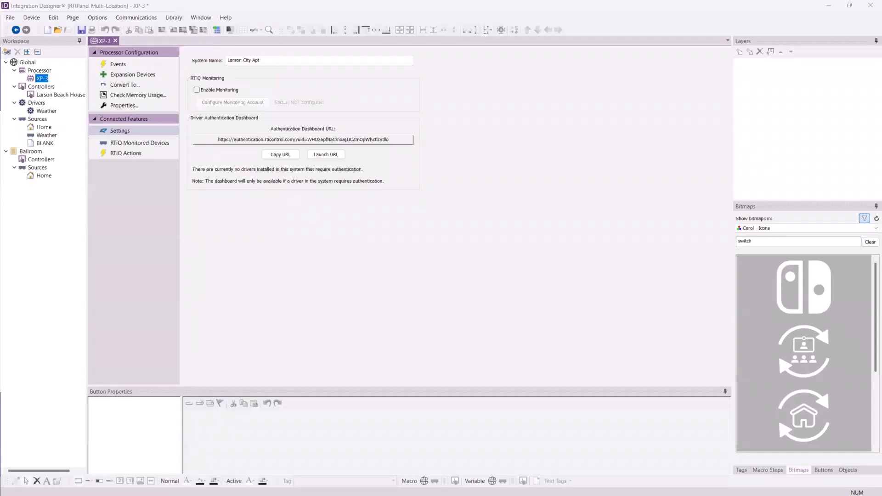
{"action": "double_click", "coordinate": [62, 95]}
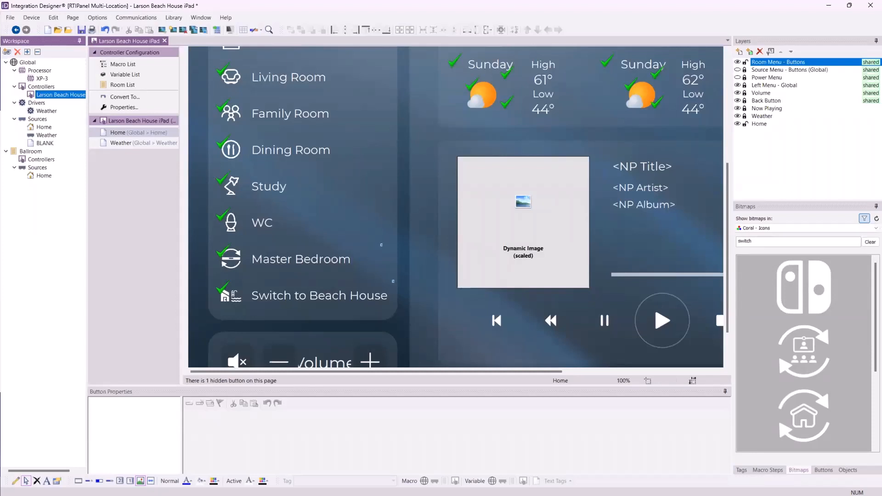
Return to the YouTube video in full screen and rewind the Main Home location-switching demonstration from 11:22.
{"action": "key", "text": "alt+Tab"}
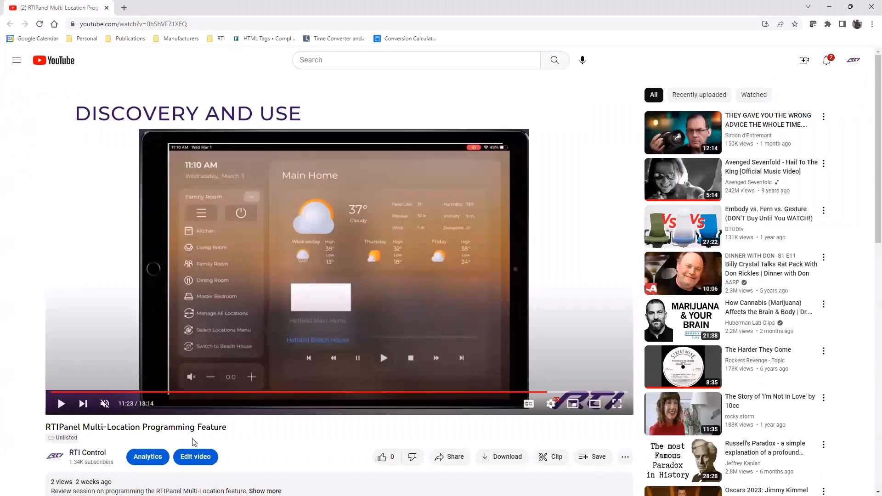
{"action": "left_click", "coordinate": [617, 404]}
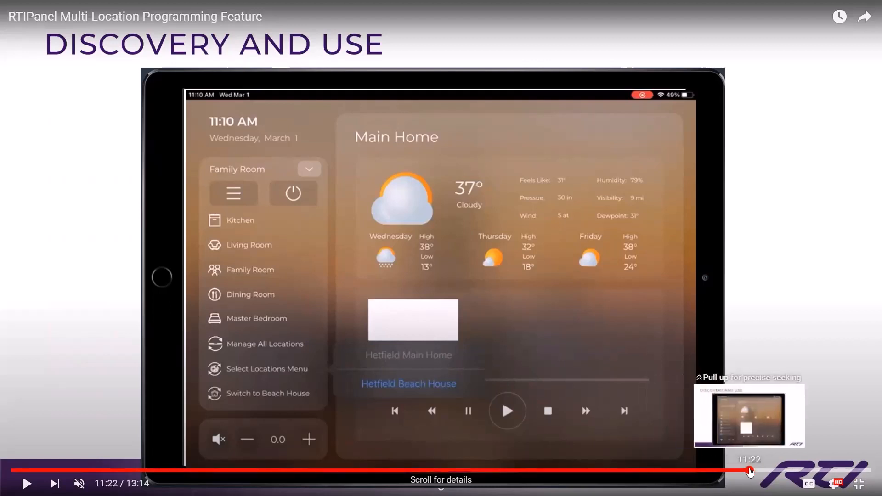
{"action": "left_click_drag", "start_coordinate": [751, 471], "coordinate": [726, 476]}
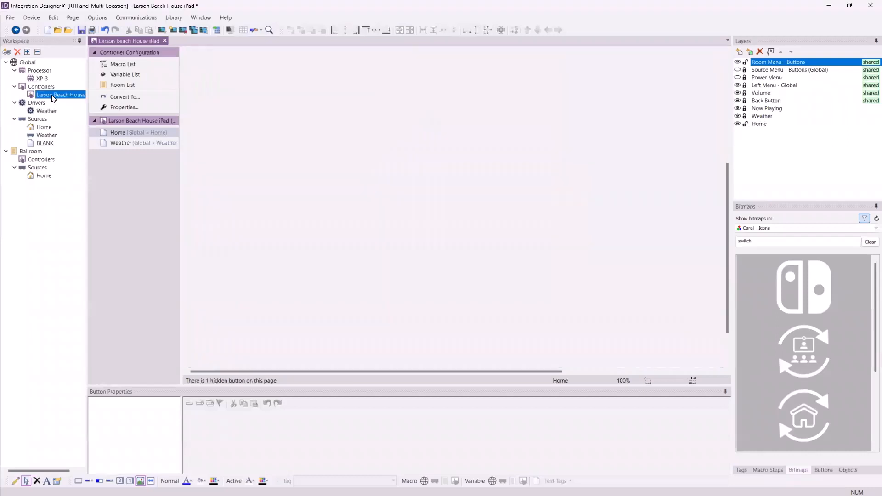
In Integration Designer, check the Default Password security settings in the Beach House iPad's device properties, leaving them unchanged.
{"action": "right_click", "coordinate": [53, 97]}
{"action": "left_click", "coordinate": [76, 149]}
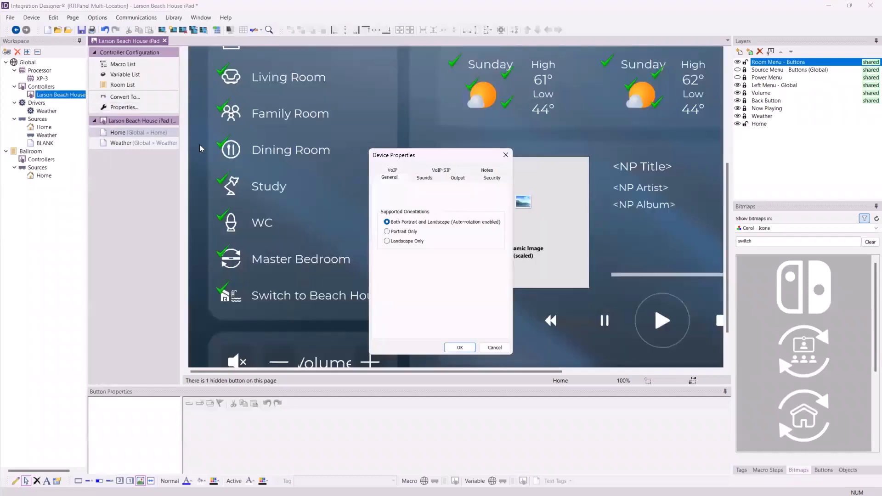
{"action": "left_click", "coordinate": [493, 177]}
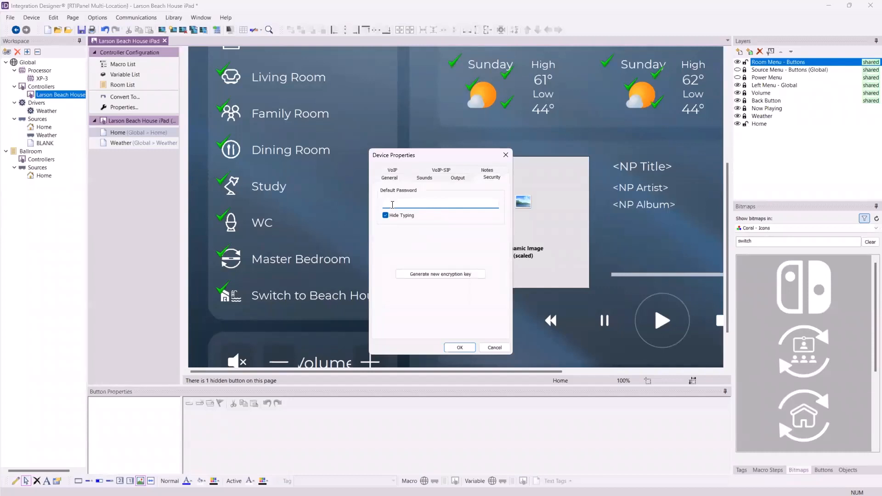
{"action": "left_click_drag", "start_coordinate": [406, 160], "coordinate": [328, 92]}
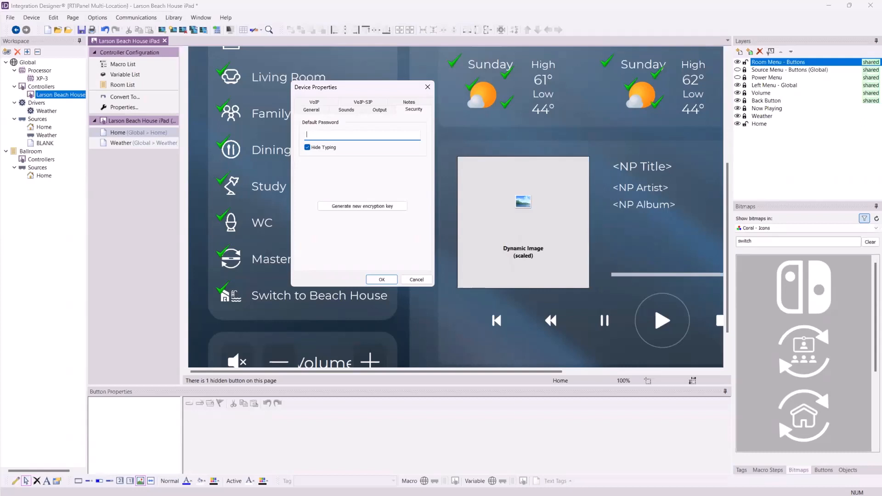
{"action": "left_click", "coordinate": [409, 283]}
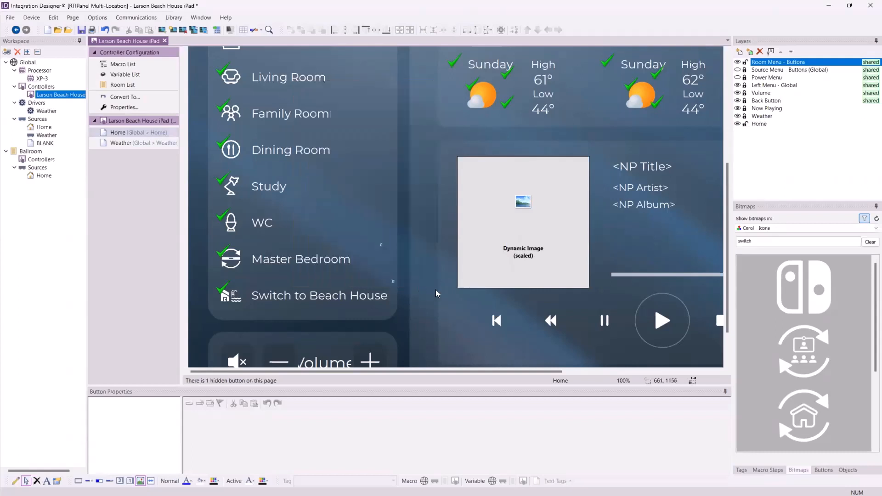